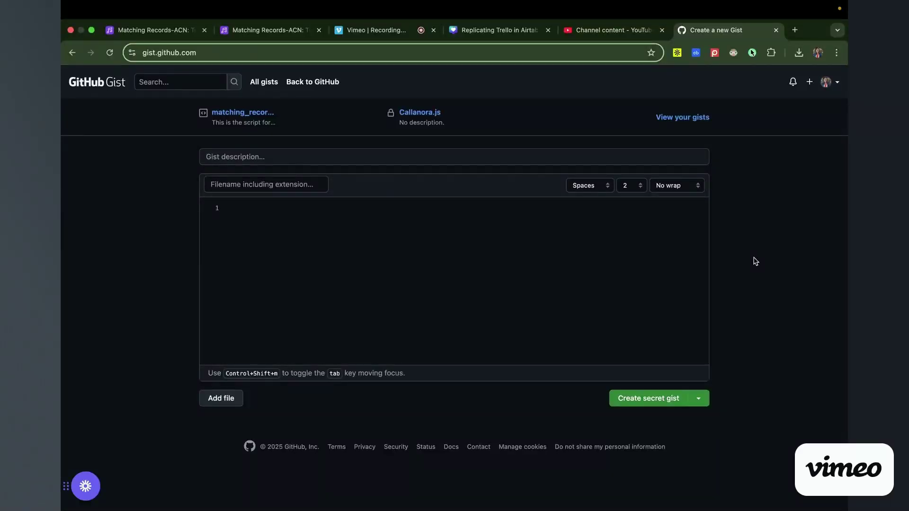
{"action": "left_click", "coordinate": [558, 52]}
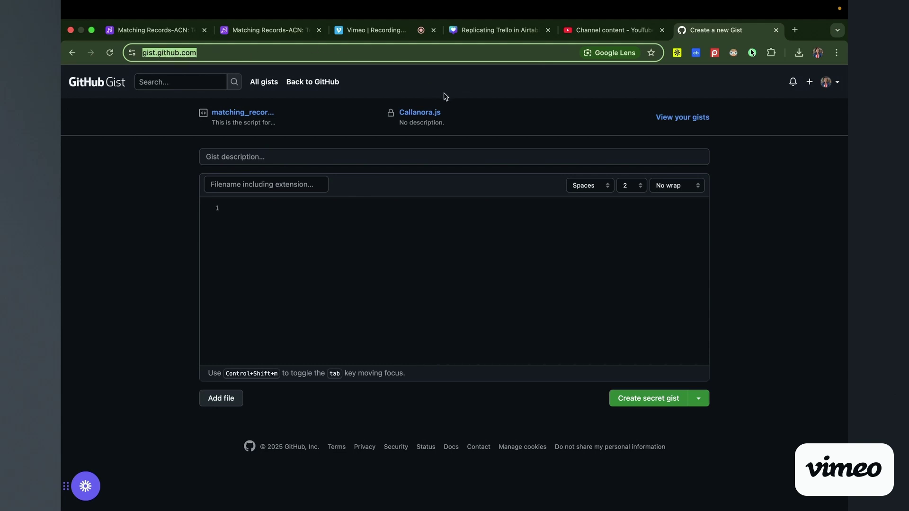
{"action": "left_click", "coordinate": [512, 90]}
{"action": "left_click", "coordinate": [831, 84]}
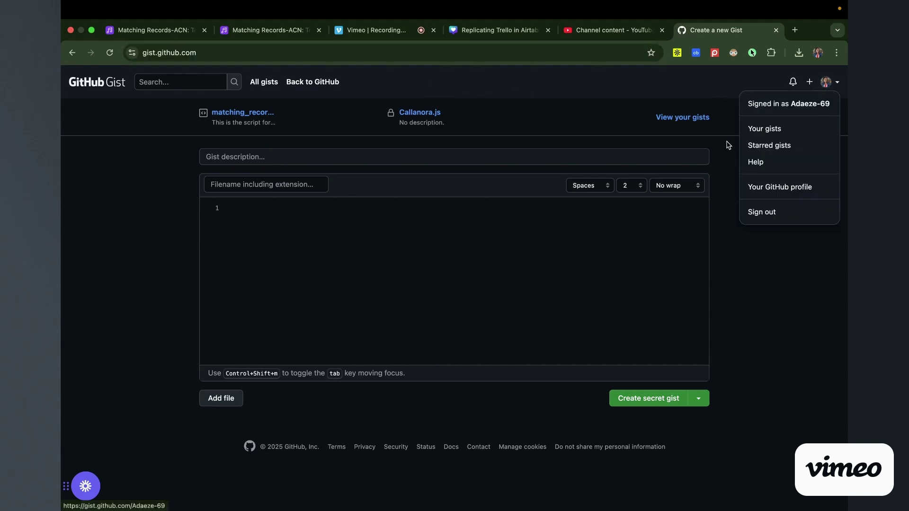
{"action": "left_click", "coordinate": [711, 87]}
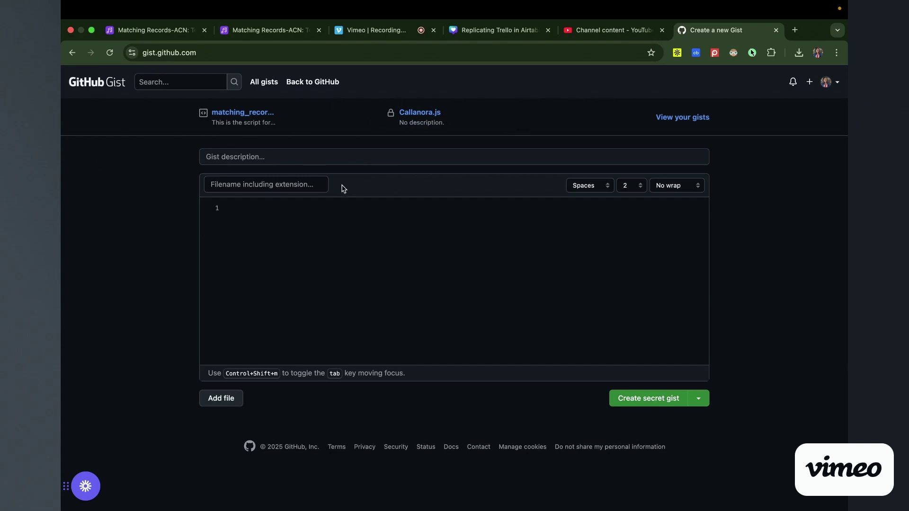
Step: Paste the copied record-matching script into the new gist's code area
{"action": "left_click", "coordinate": [365, 281]}
{"action": "key", "text": "super+v"}
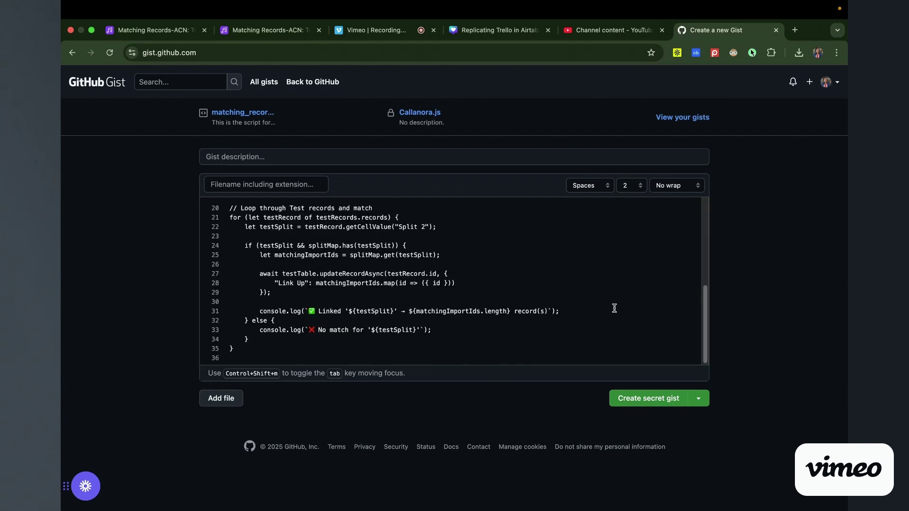
{"action": "left_click_drag", "start_coordinate": [706, 318], "coordinate": [705, 208]}
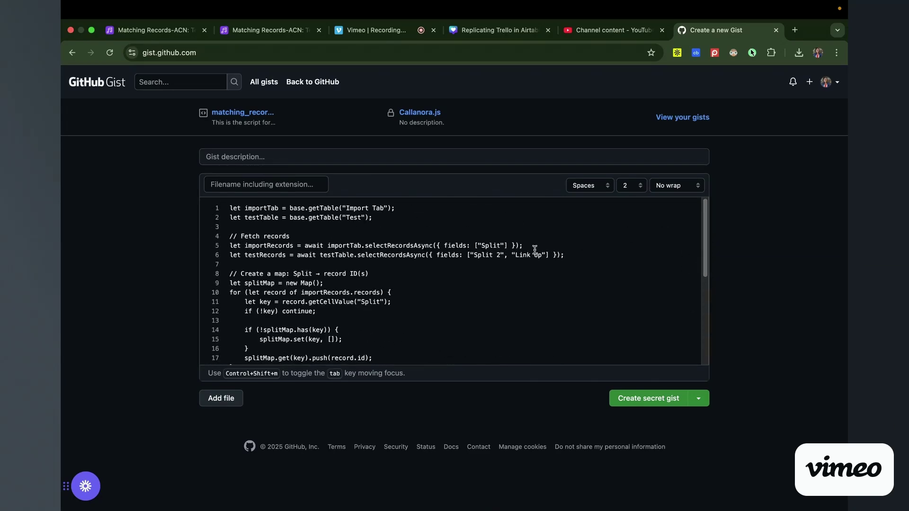
Step: Name the gist file with the author's first name followed by "_is_coding.js"
{"action": "left_click", "coordinate": [319, 188]}
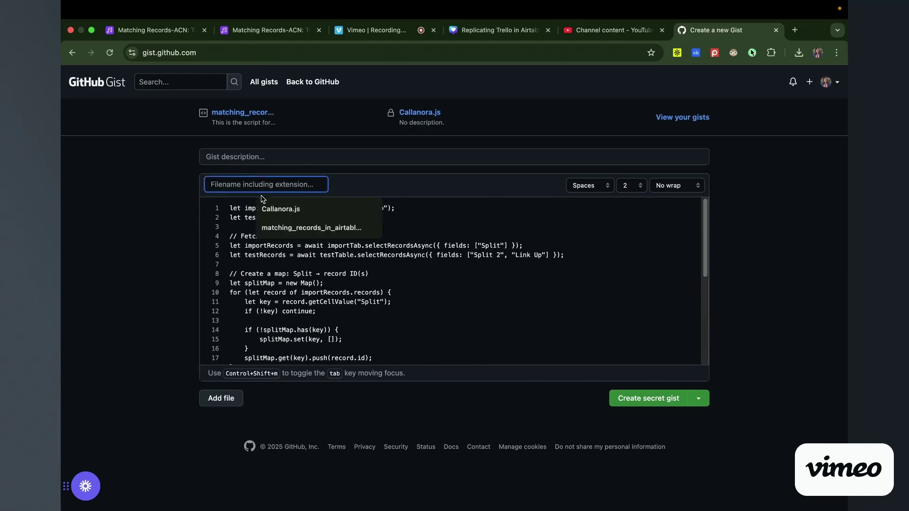
{"action": "type", "text": "adaeze"}
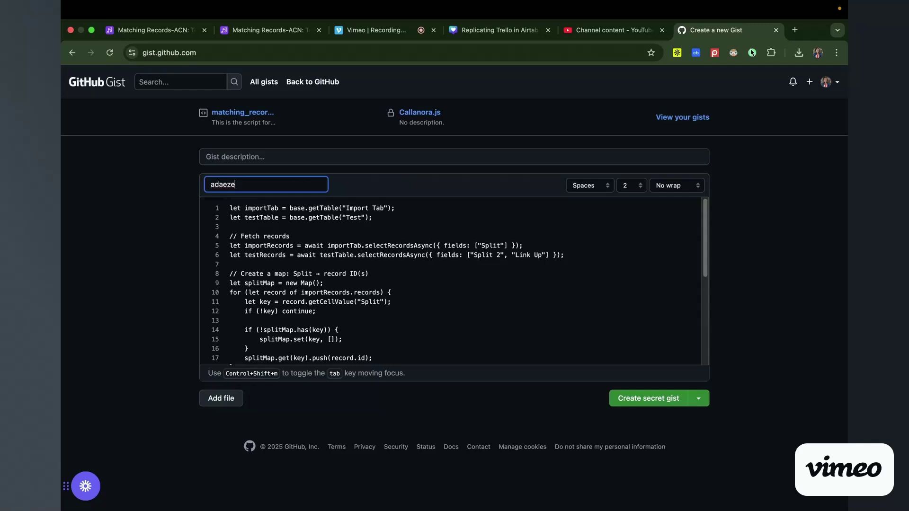
{"action": "type", "text": "_is_coding.js"}
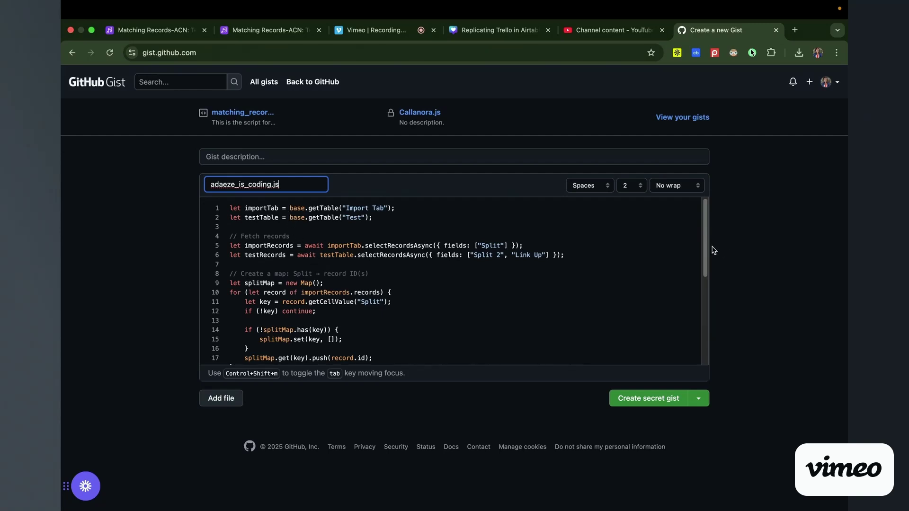
{"action": "mouse_move", "coordinate": [705, 248]}
{"action": "left_mouse_down"}
{"action": "mouse_move", "coordinate": [704, 343]}
{"action": "mouse_move", "coordinate": [704, 232]}
{"action": "left_mouse_up"}
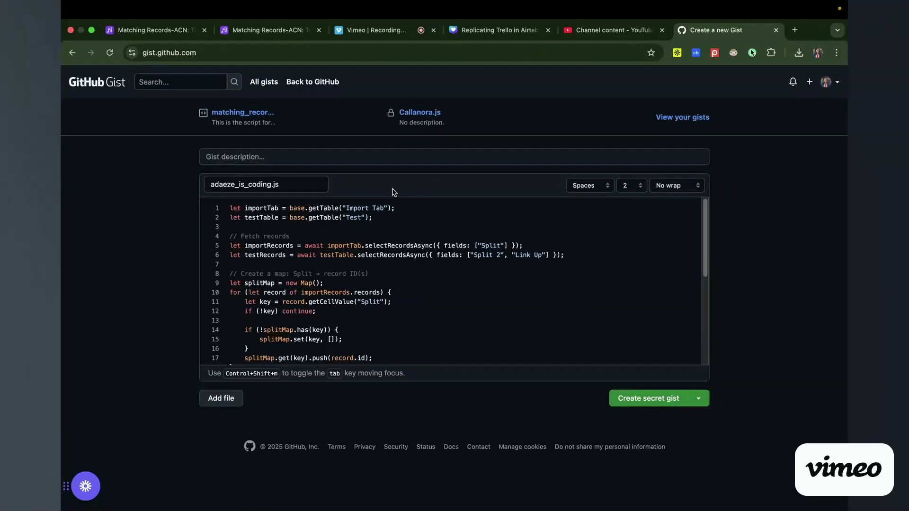
Step: Enter the gist description: the author's first name followed by "is doing a demo on how to use github gist to share code snippets."
{"action": "left_click", "coordinate": [357, 160]}
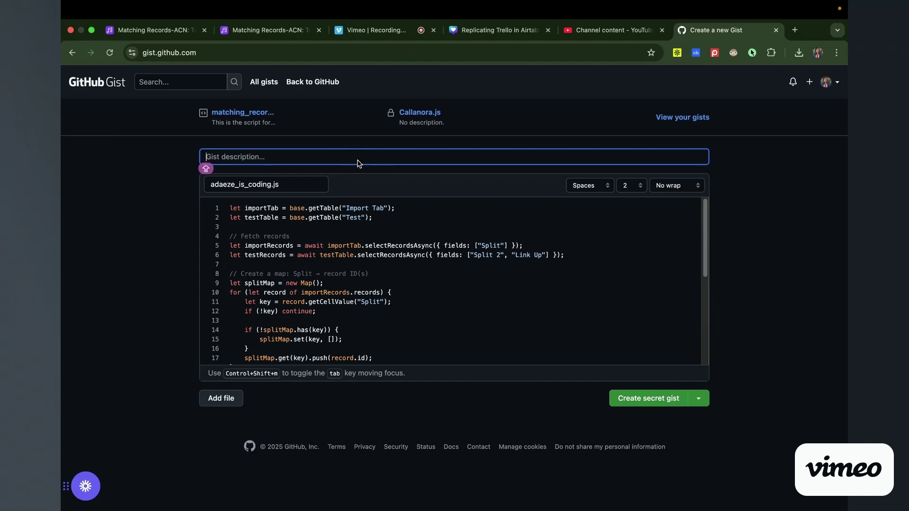
{"action": "type", "text": "Adaeze i"}
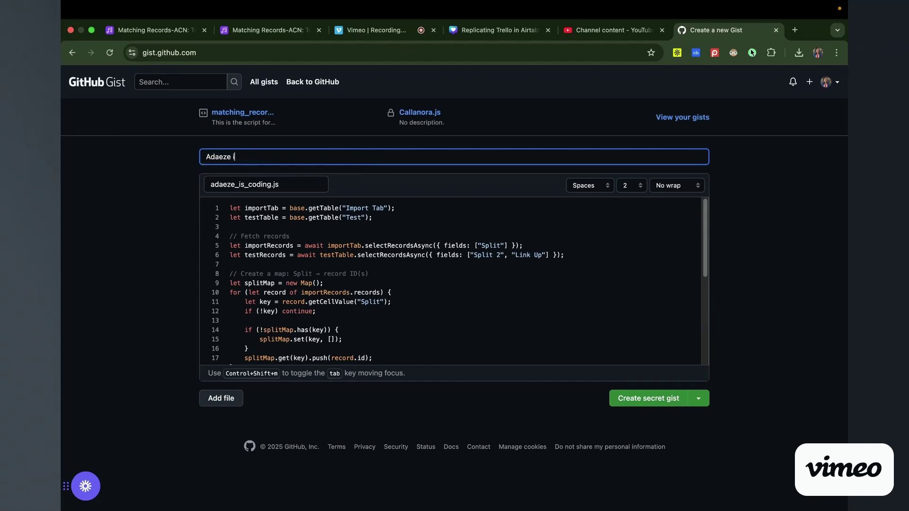
{"action": "type", "text": "s doing a demo on how to use gith"}
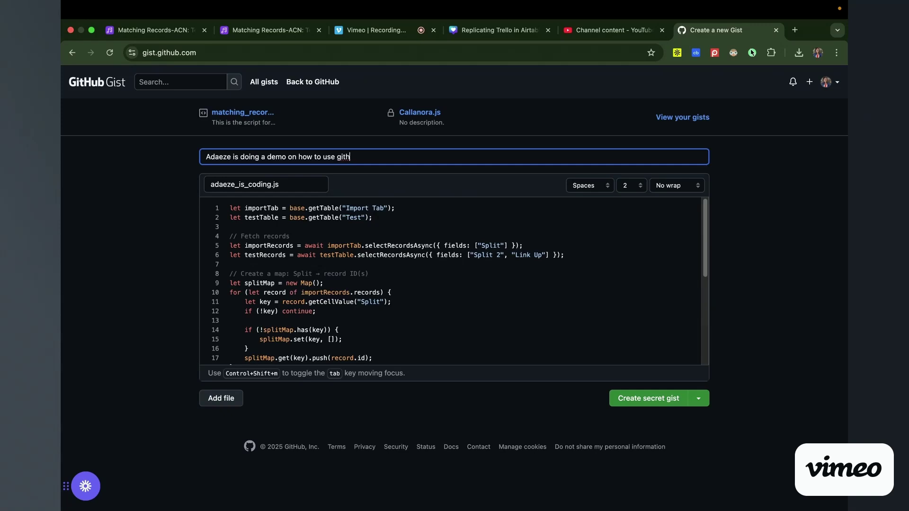
{"action": "type", "text": "ub gist to share code snippe"}
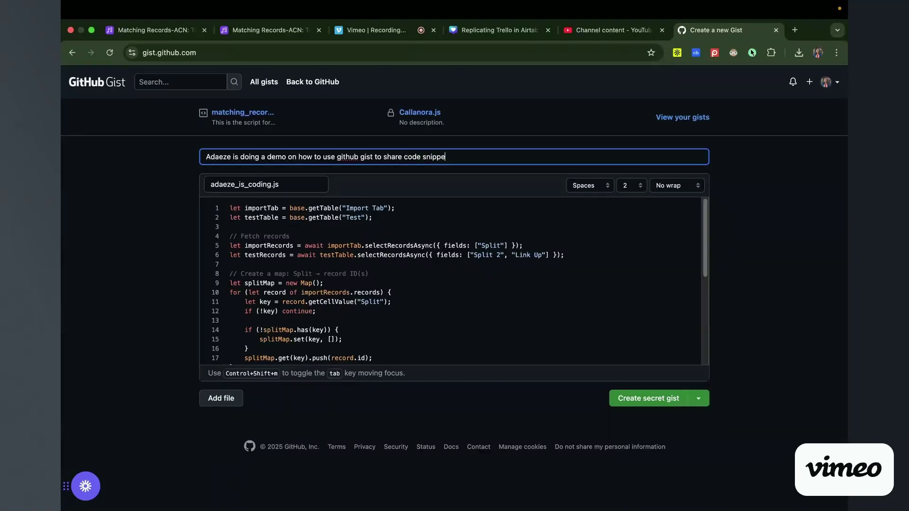
{"action": "type", "text": "ts."}
{"action": "left_click", "coordinate": [731, 207]}
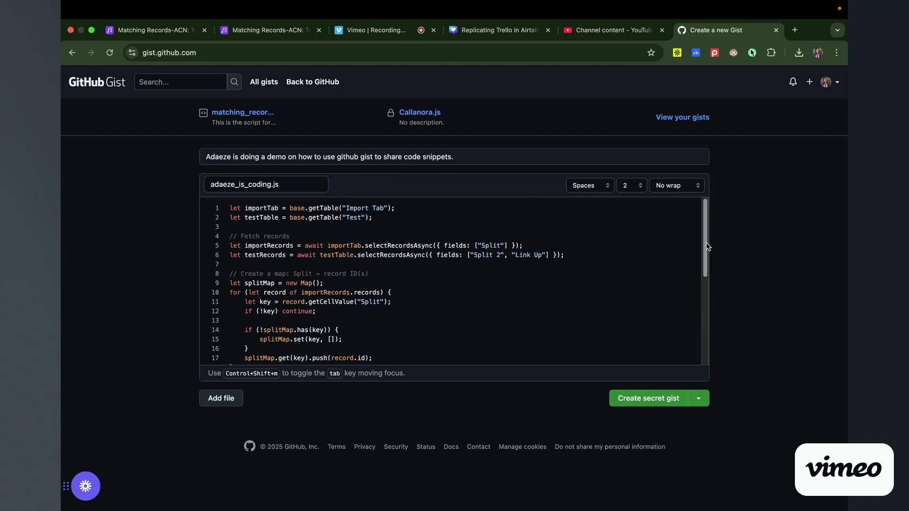
Step: Remove the .js extension from the gist's file name and add it back to compare syntax highlighting
{"action": "left_click_drag", "start_coordinate": [707, 240], "coordinate": [703, 201]}
{"action": "left_click", "coordinate": [287, 186]}
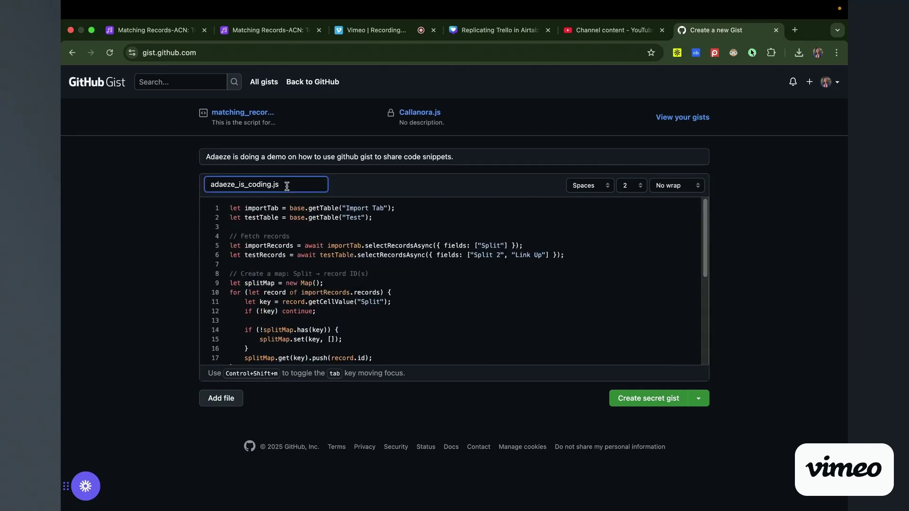
{"action": "key", "text": "BackSpace"}
{"action": "key", "text": "BackSpace"}
{"action": "key", "text": "BackSpace"}
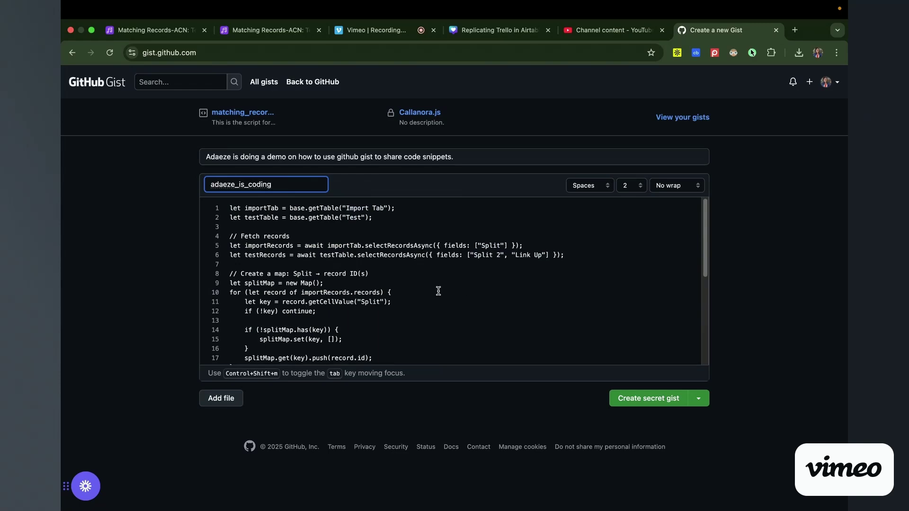
{"action": "left_click_drag", "start_coordinate": [704, 262], "coordinate": [704, 204]}
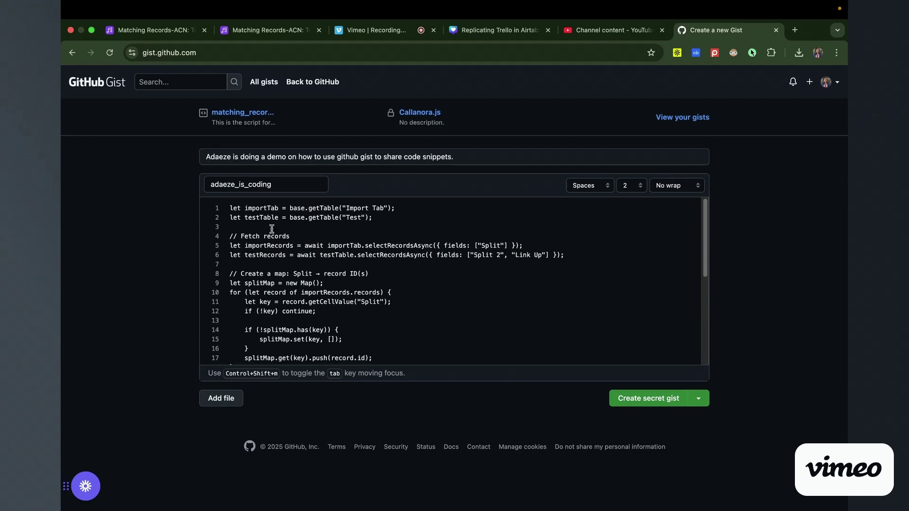
{"action": "left_click", "coordinate": [288, 186]}
{"action": "type", "text": ".js"}
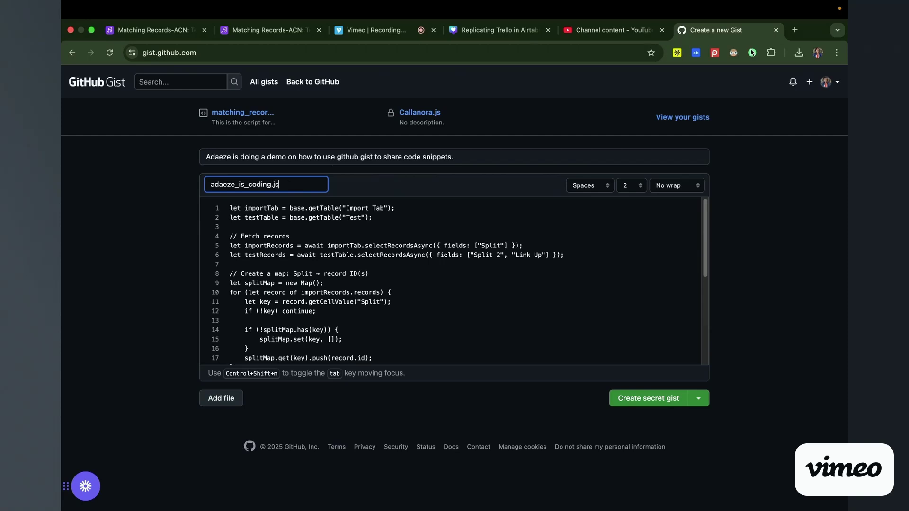
{"action": "left_click", "coordinate": [380, 223]}
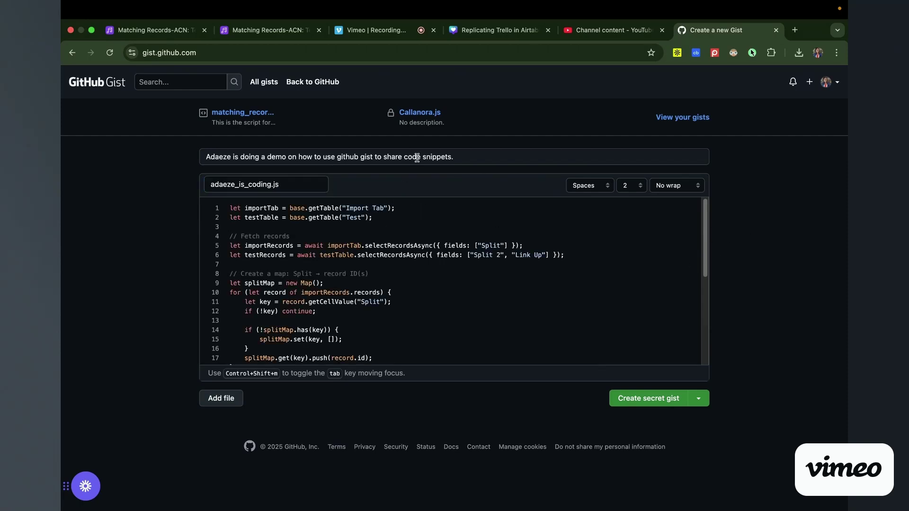
{"action": "left_click_drag", "start_coordinate": [283, 186], "coordinate": [207, 184]}
{"action": "left_click", "coordinate": [386, 185]}
{"action": "left_click", "coordinate": [484, 156]}
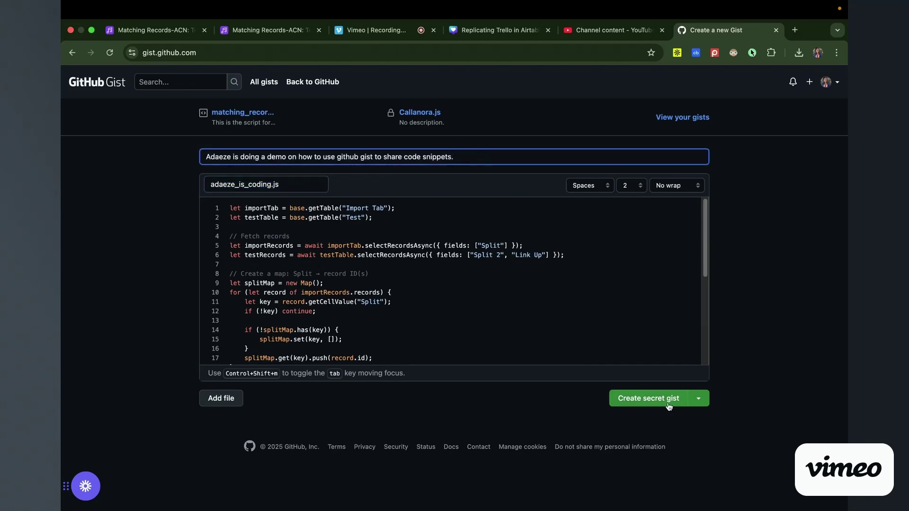
Step: Set the gist's visibility to public and create it
{"action": "left_click", "coordinate": [699, 400]}
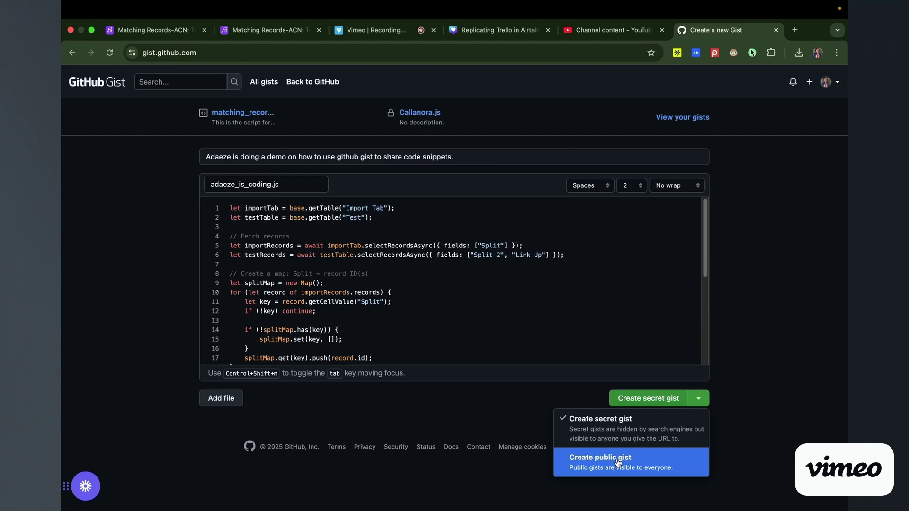
{"action": "left_click", "coordinate": [579, 470]}
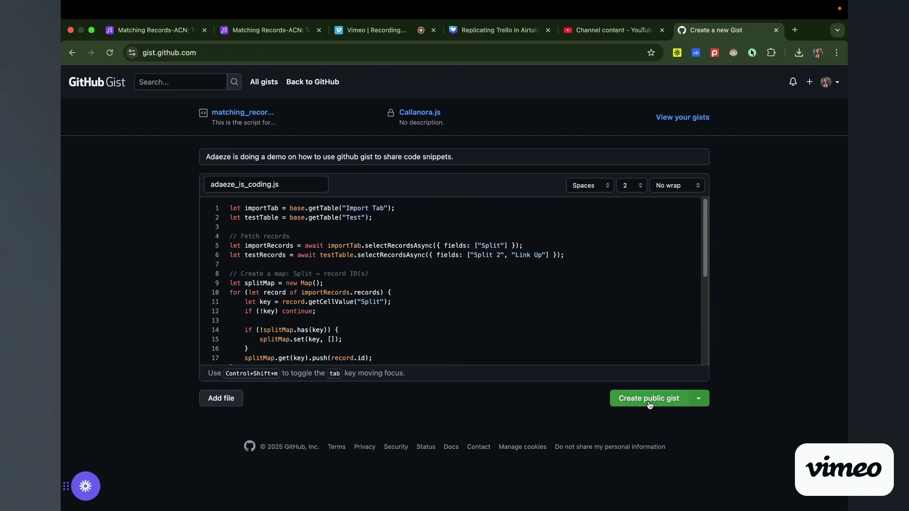
{"action": "left_click", "coordinate": [668, 401]}
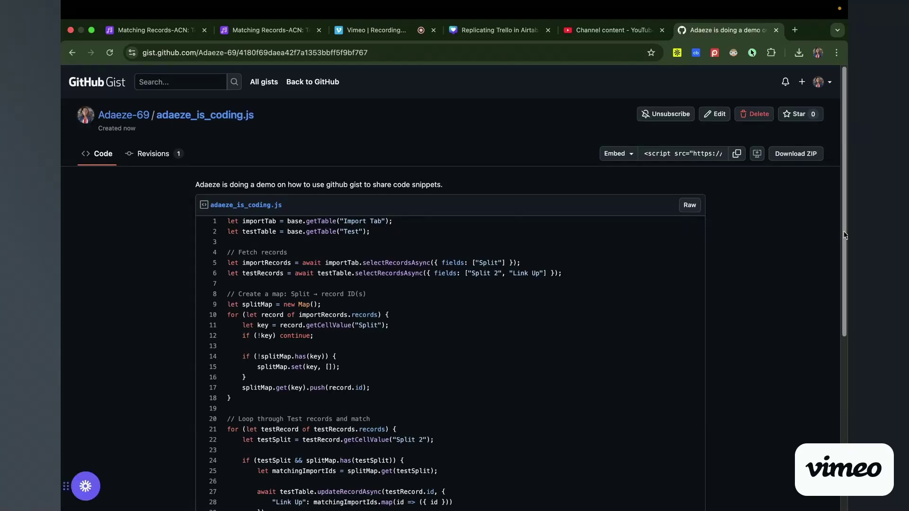
Step: Copy the new public gist's URL and open it in a new browser tab
{"action": "left_click_drag", "start_coordinate": [844, 235], "coordinate": [767, 264]}
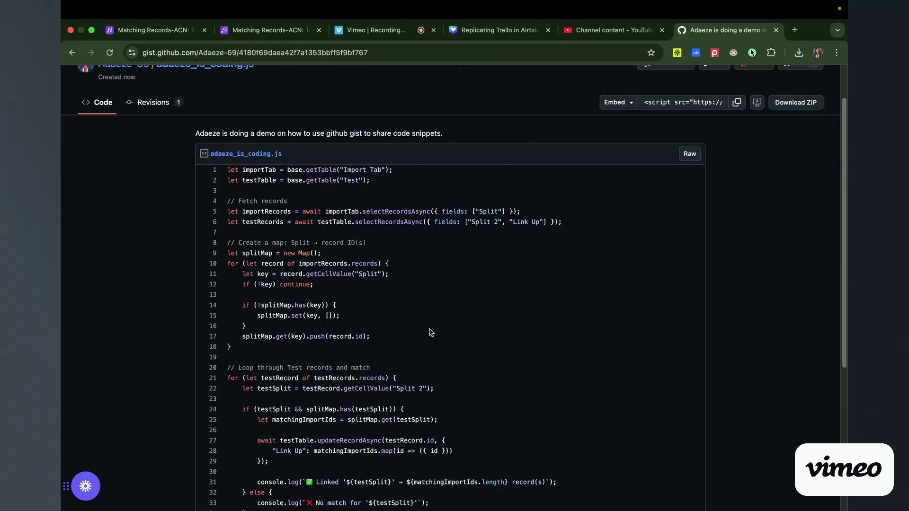
{"action": "left_click_drag", "start_coordinate": [843, 163], "coordinate": [832, 123]}
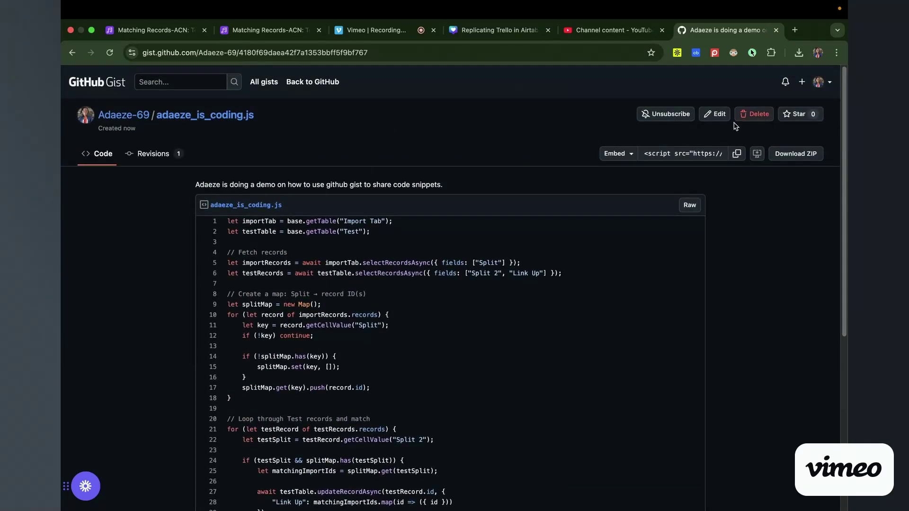
{"action": "left_click", "coordinate": [335, 53]}
{"action": "left_click", "coordinate": [418, 86]}
{"action": "left_click", "coordinate": [380, 50]}
{"action": "key", "text": "super+c"}
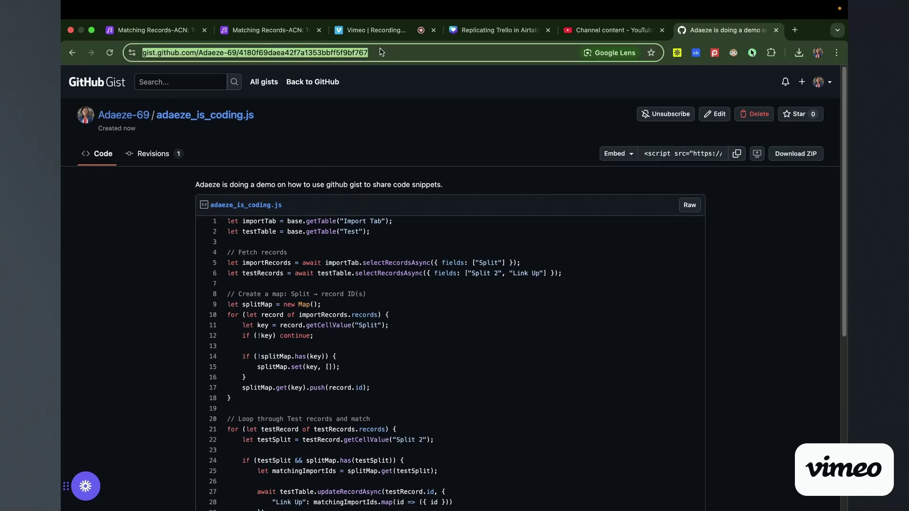
{"action": "left_click", "coordinate": [795, 29]}
{"action": "key", "text": "super+v"}
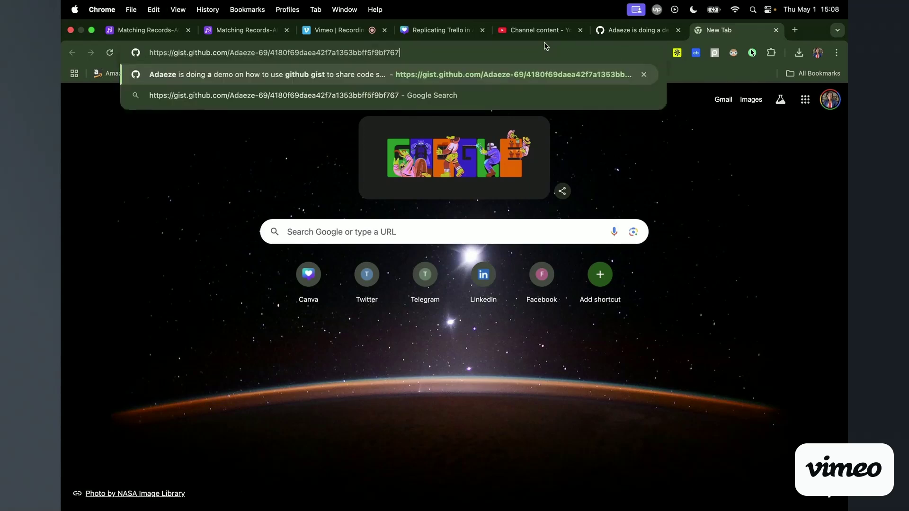
{"action": "key", "text": "Return"}
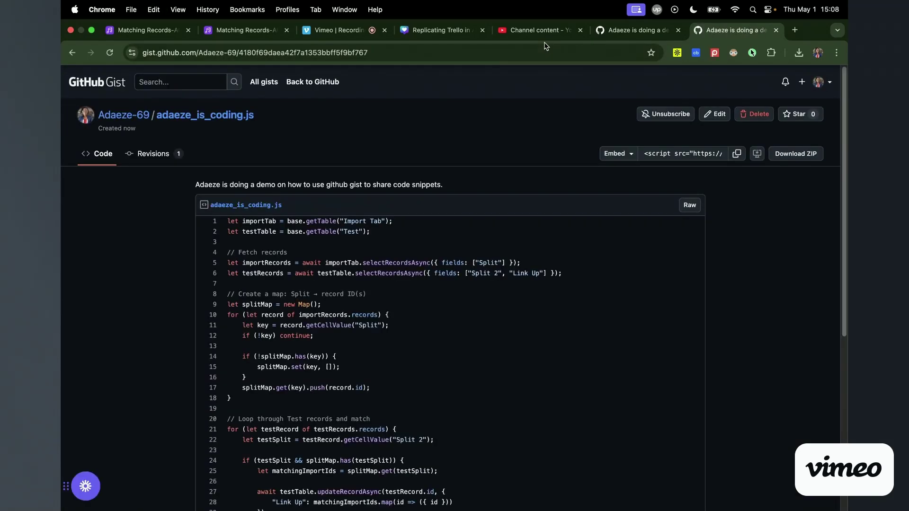
Step: Examine the gist's revision history, full code and comment area, ending on the code view
{"action": "left_click", "coordinate": [161, 155]}
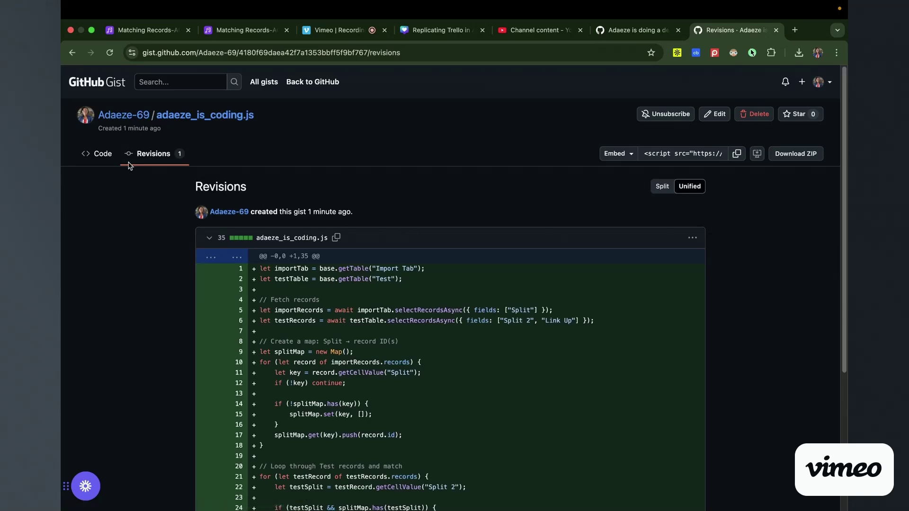
{"action": "left_click", "coordinate": [93, 152]}
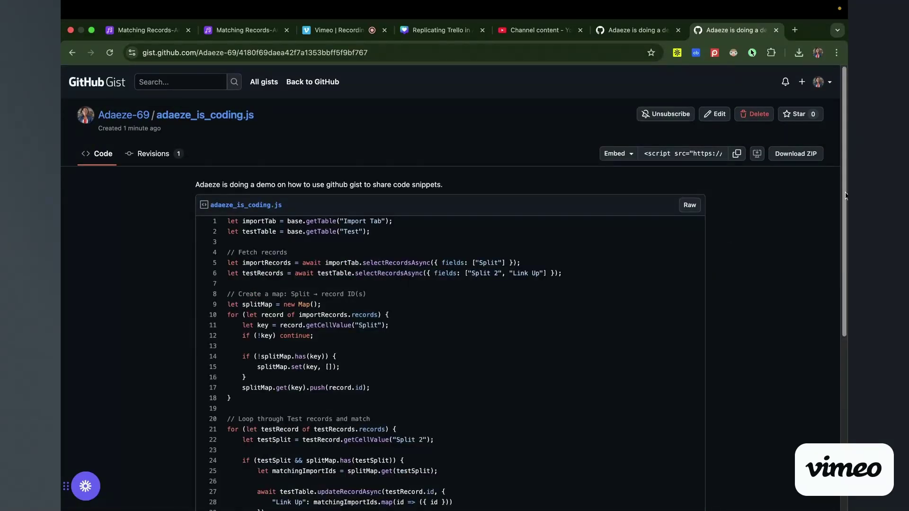
{"action": "left_click_drag", "start_coordinate": [846, 195], "coordinate": [845, 322]}
{"action": "left_click", "coordinate": [561, 421]}
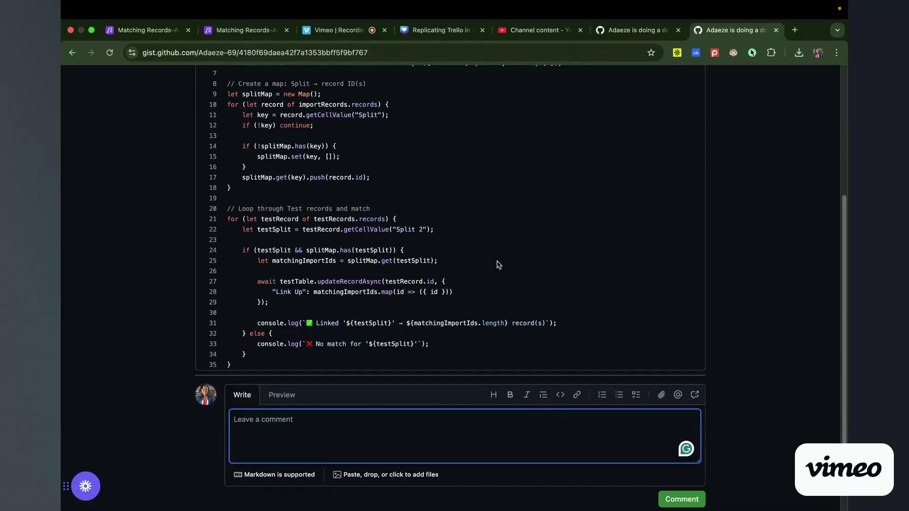
{"action": "left_click_drag", "start_coordinate": [845, 400], "coordinate": [818, 268]}
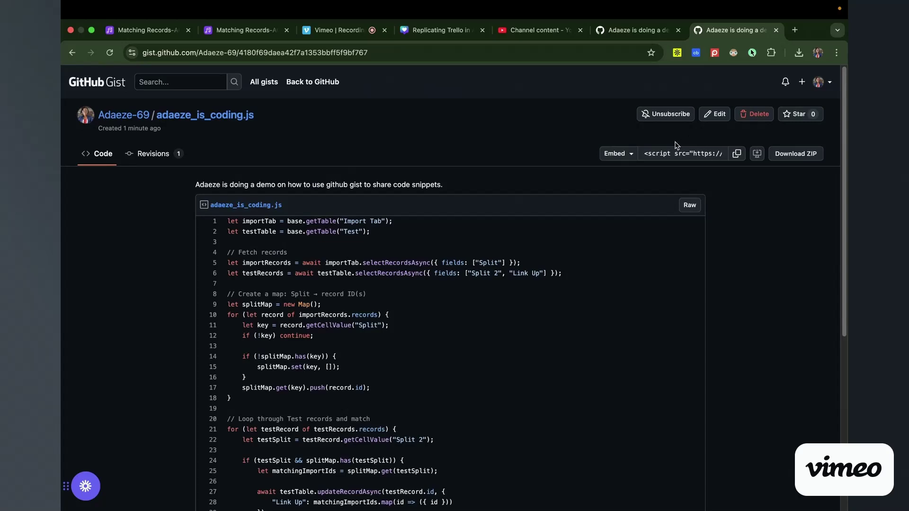
{"action": "left_click", "coordinate": [174, 155]}
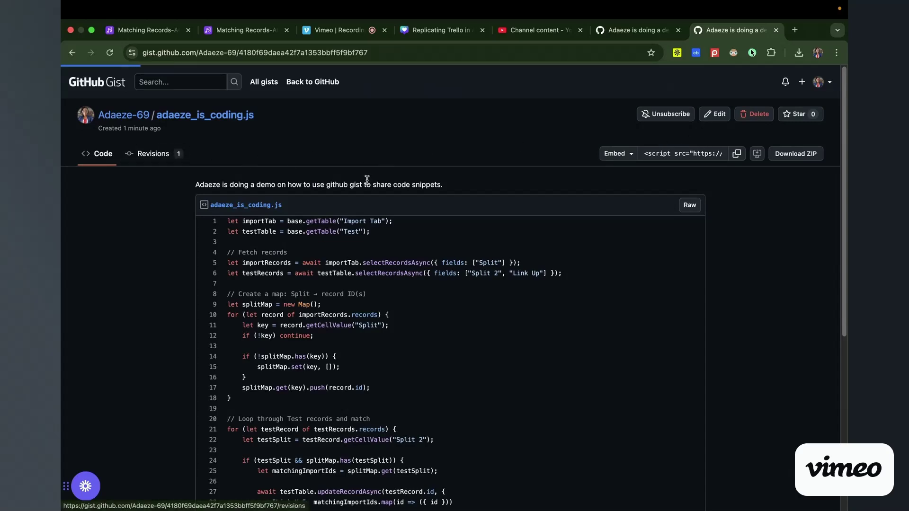
{"action": "scroll", "coordinate": [847, 187], "scroll_direction": "down", "scroll_amount": 5}
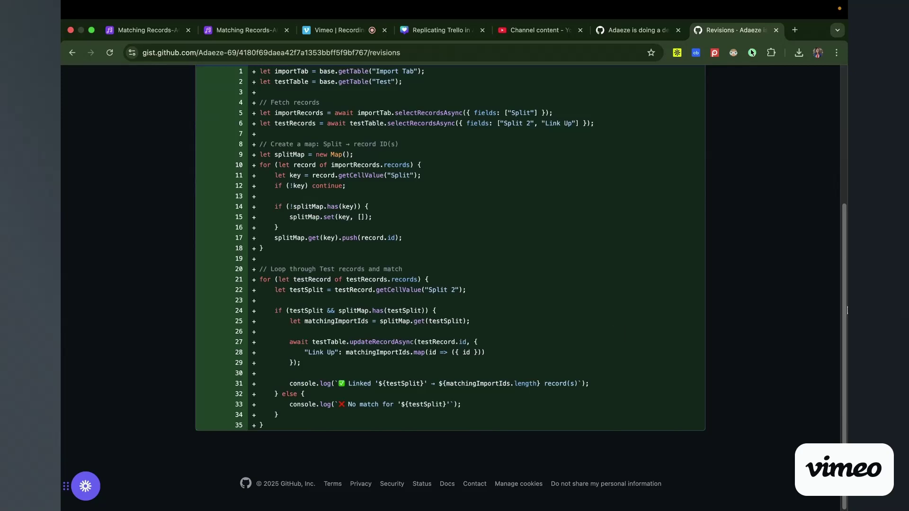
{"action": "scroll", "coordinate": [484, 211], "scroll_direction": "up", "scroll_amount": 5}
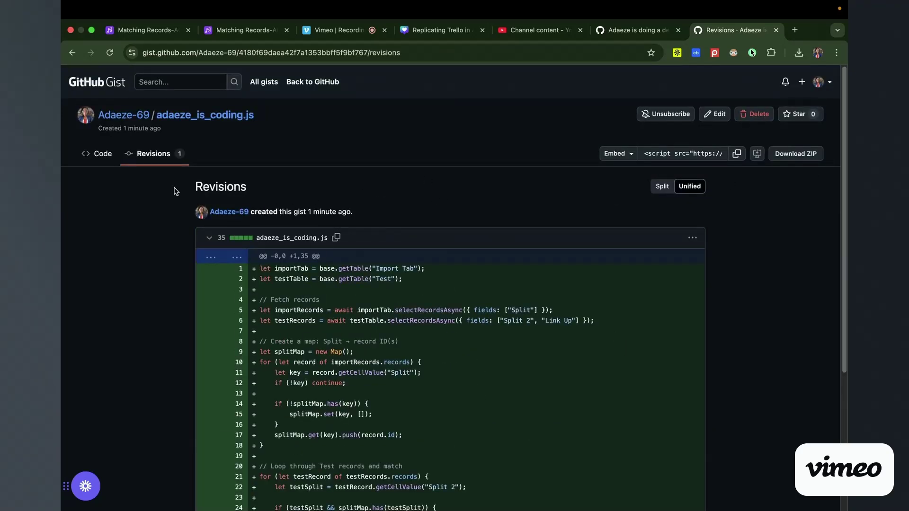
{"action": "left_click", "coordinate": [113, 157]}
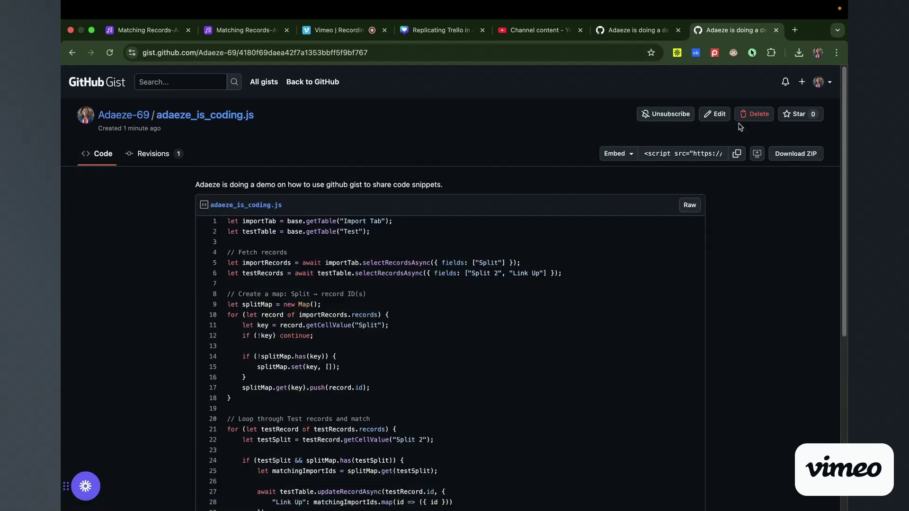
Step: Open the gist's edit page to view its editing options, and return to the published gist without making changes
{"action": "left_click", "coordinate": [719, 114]}
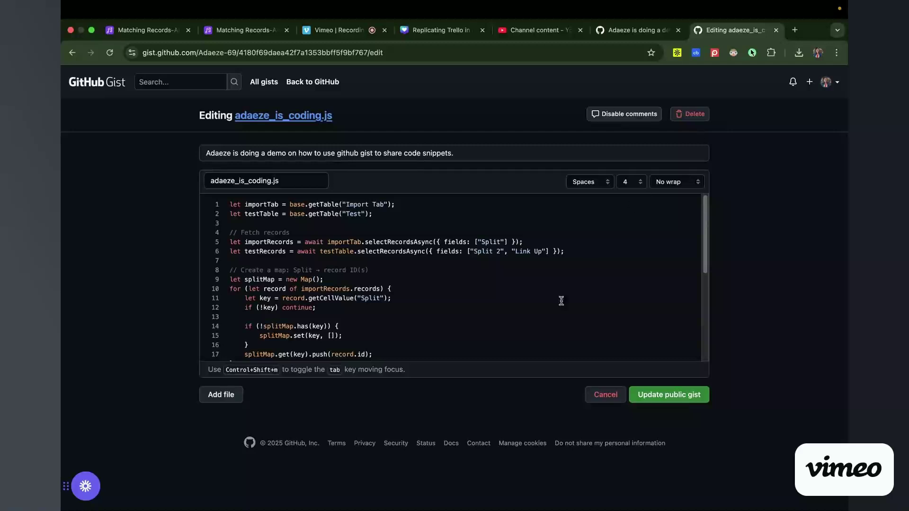
{"action": "left_click", "coordinate": [388, 315]}
{"action": "left_click", "coordinate": [72, 53]}
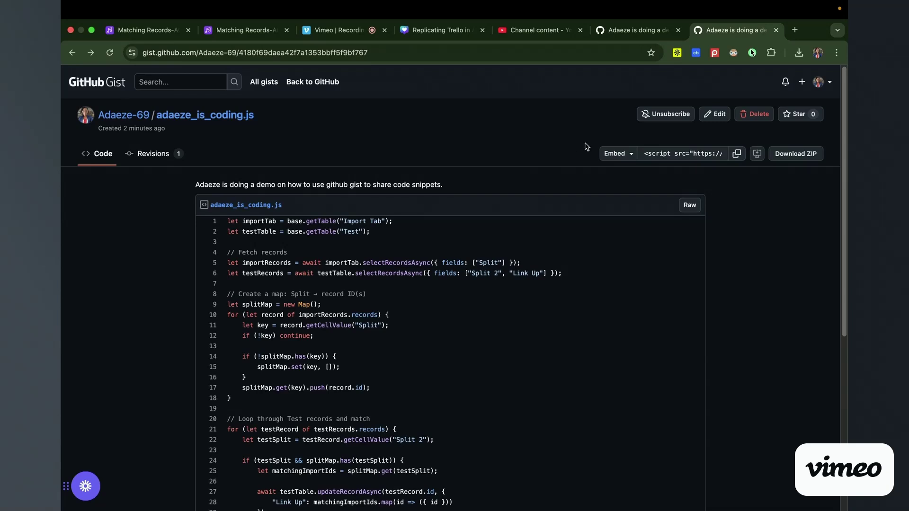
{"action": "left_click_drag", "start_coordinate": [846, 235], "coordinate": [817, 222]}
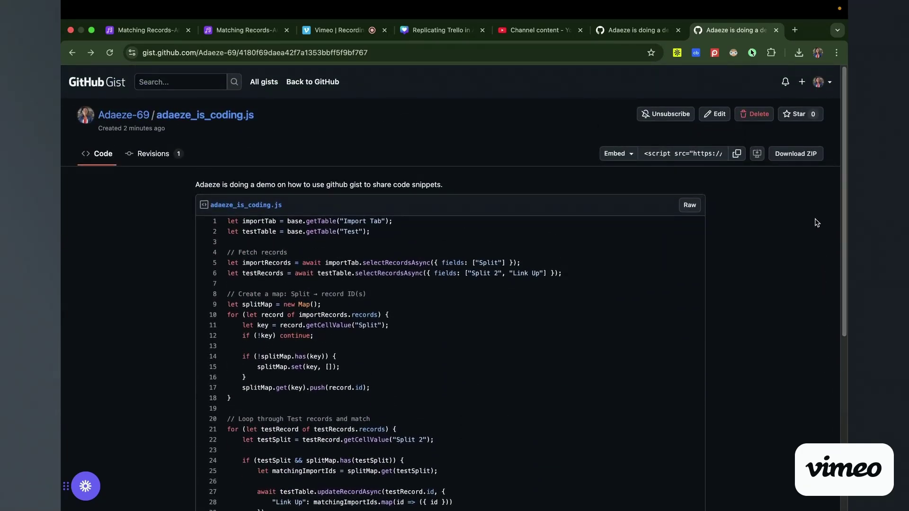